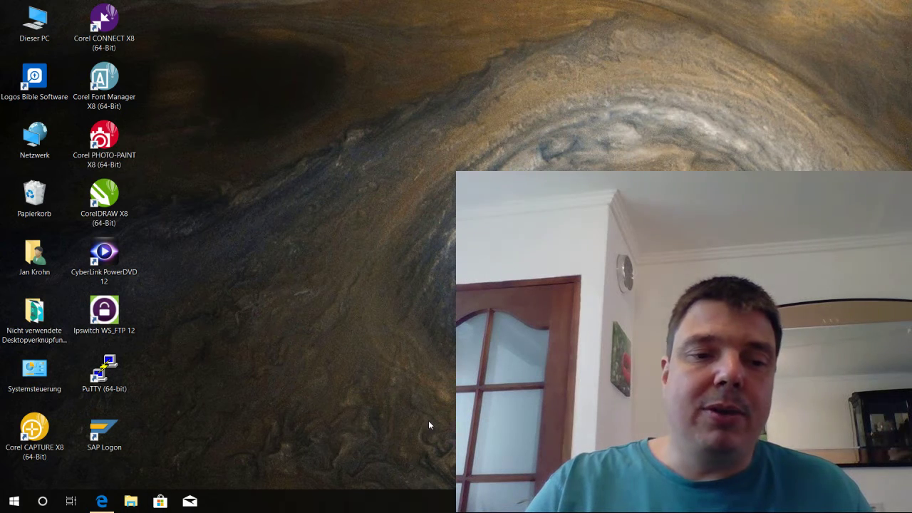
Switch to the PayPal site in Edge and open the payment button creation page from the full tools overview
{"action": "left_click", "coordinate": [102, 501]}
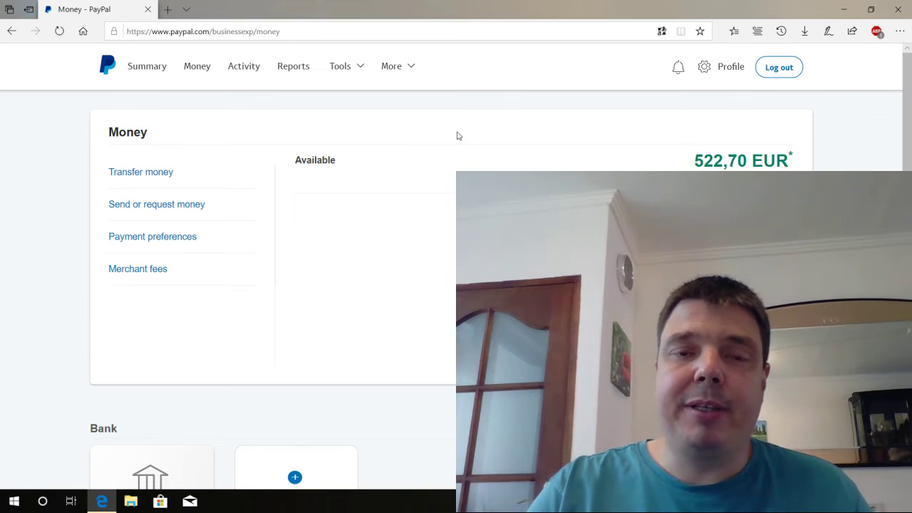
{"action": "mouse_move", "coordinate": [354, 72]}
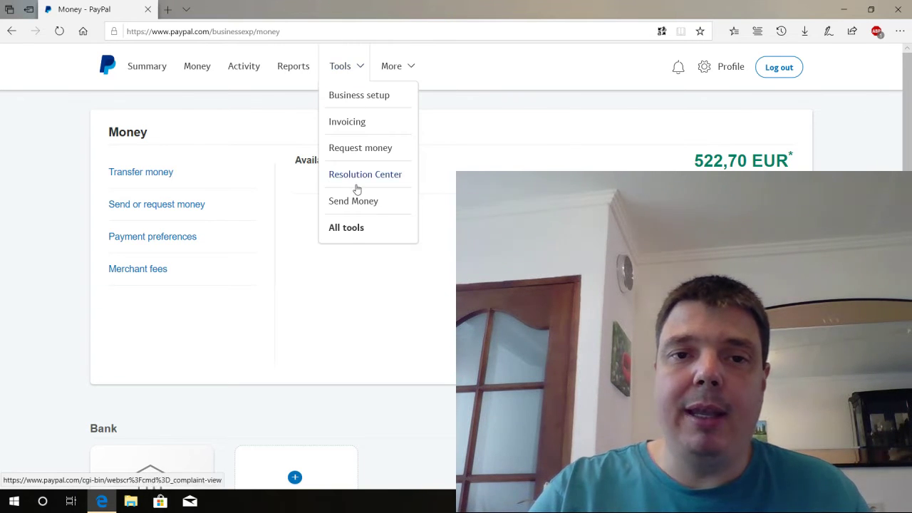
{"action": "left_click", "coordinate": [350, 228]}
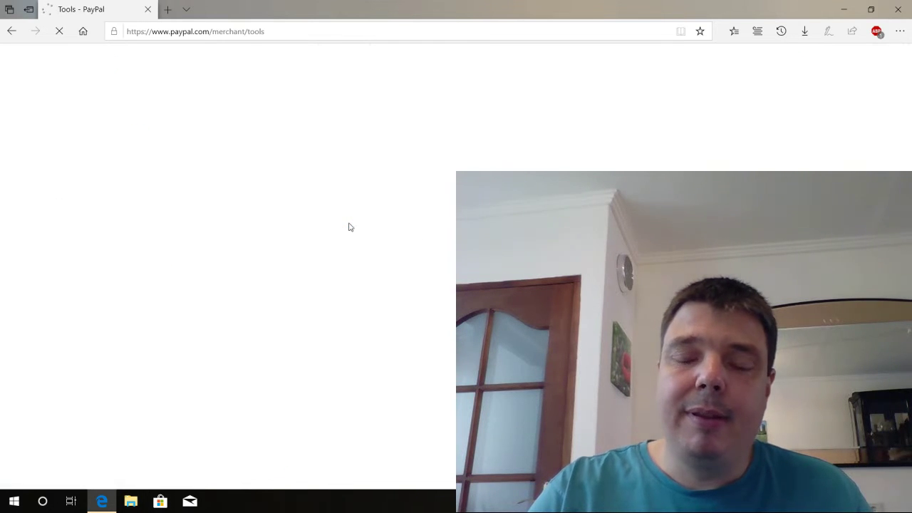
{"action": "scroll", "coordinate": [348, 228], "scroll_direction": "down", "scroll_amount": 1}
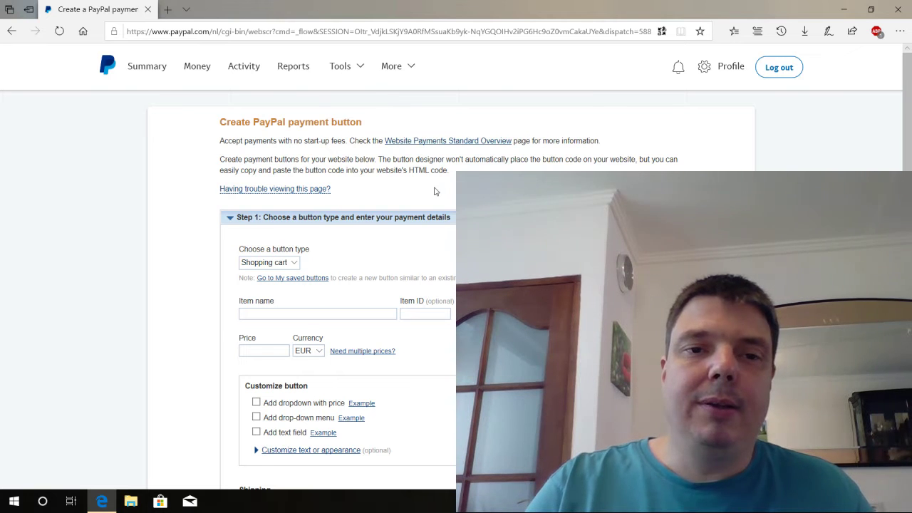
Set the button type to Donations and enter "HeiDoc Test" as the organization name
{"action": "scroll", "coordinate": [436, 192], "scroll_direction": "down", "scroll_amount": 1}
{"action": "left_click", "coordinate": [280, 202]}
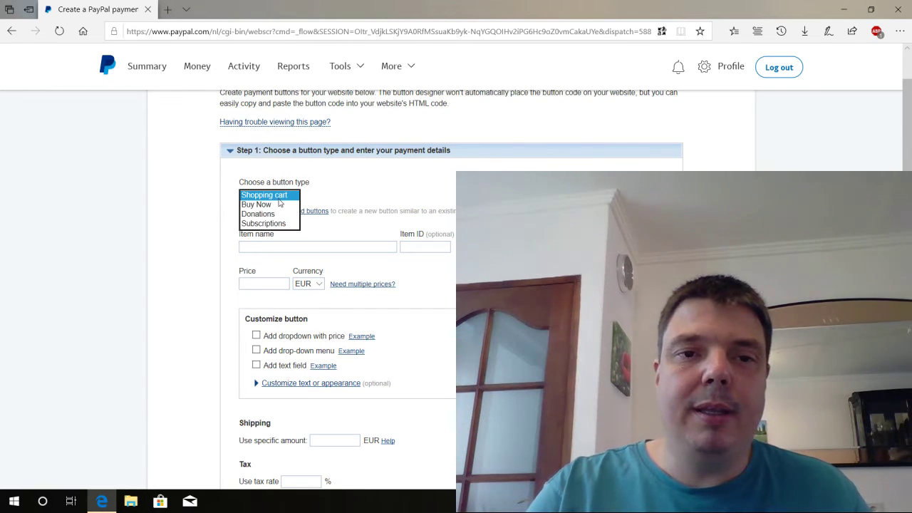
{"action": "left_click", "coordinate": [268, 214]}
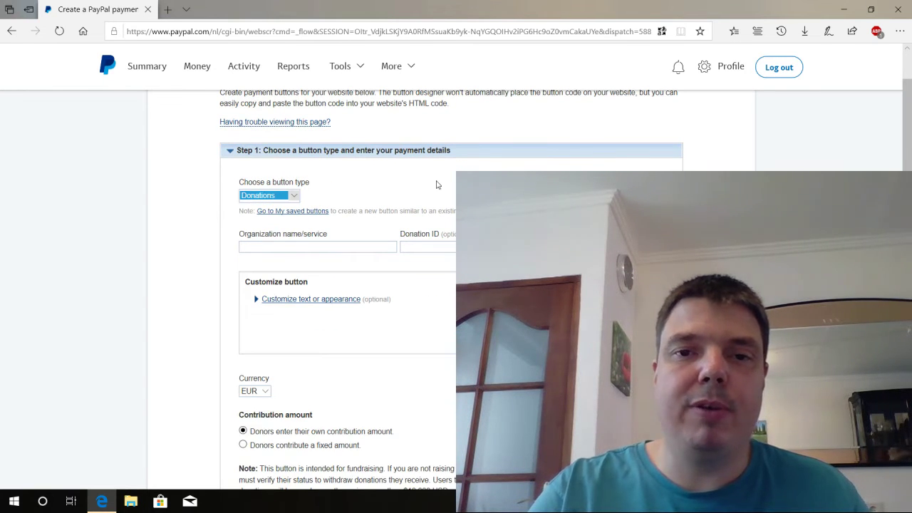
{"action": "left_click", "coordinate": [258, 247]}
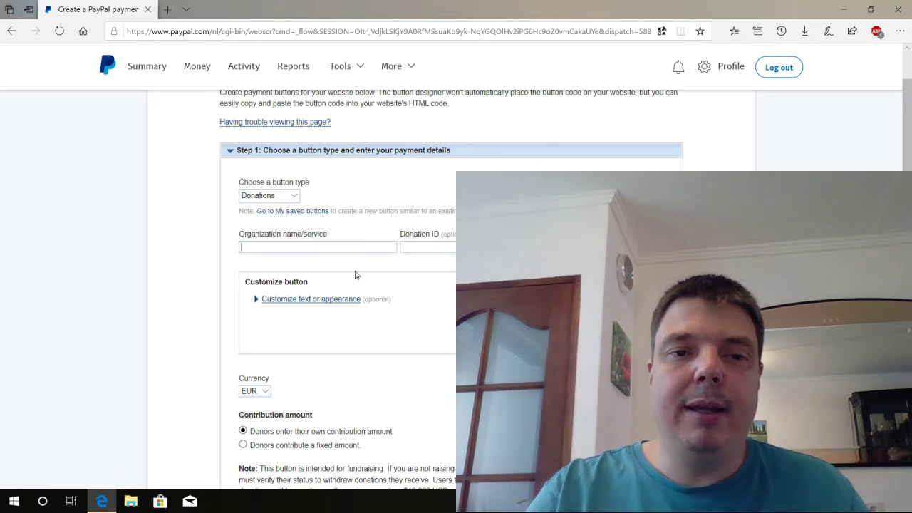
{"action": "type", "text": "HeiDoc "}
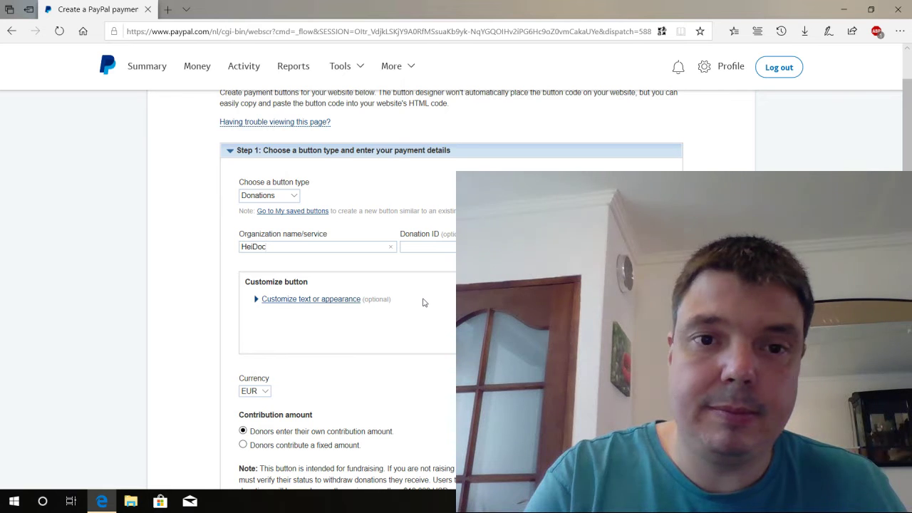
{"action": "type", "text": "Test"}
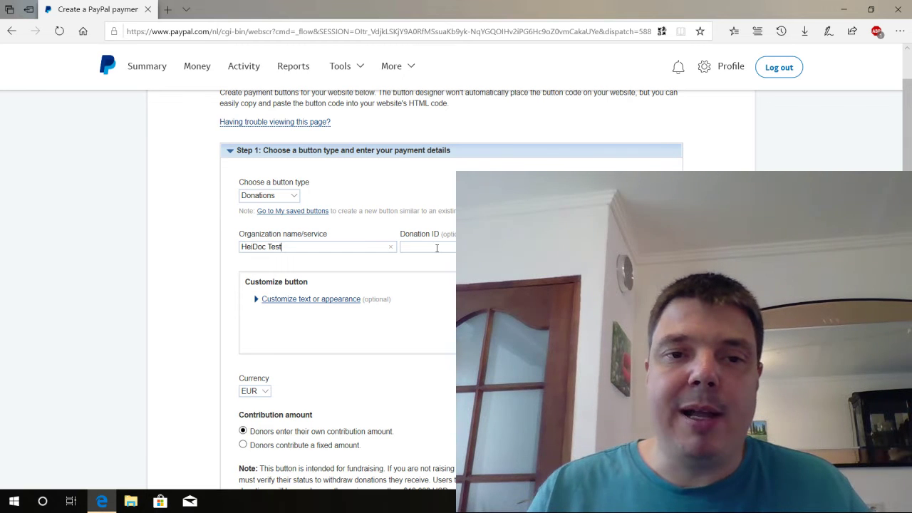
Expand the button's text and appearance options and set its country and language to United States - English
{"action": "left_click", "coordinate": [313, 309]}
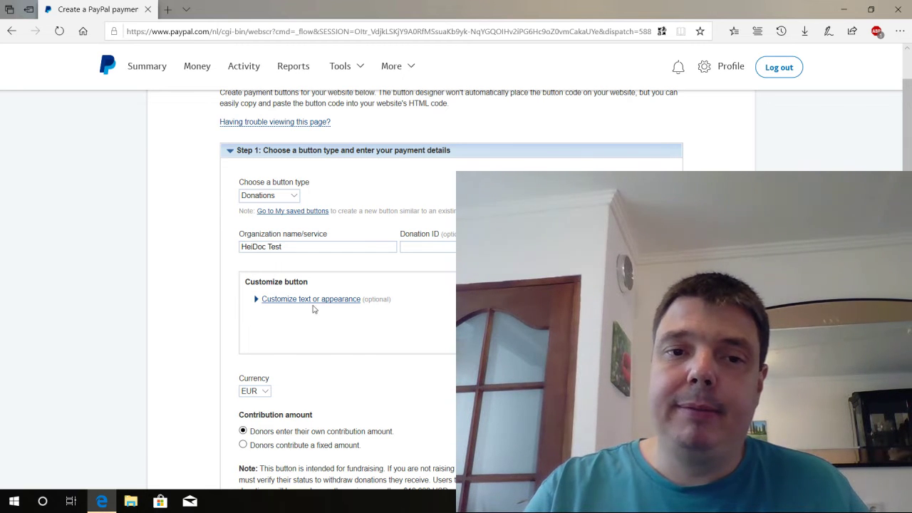
{"action": "left_click", "coordinate": [311, 300]}
{"action": "scroll", "coordinate": [311, 300], "scroll_direction": "down", "scroll_amount": 2}
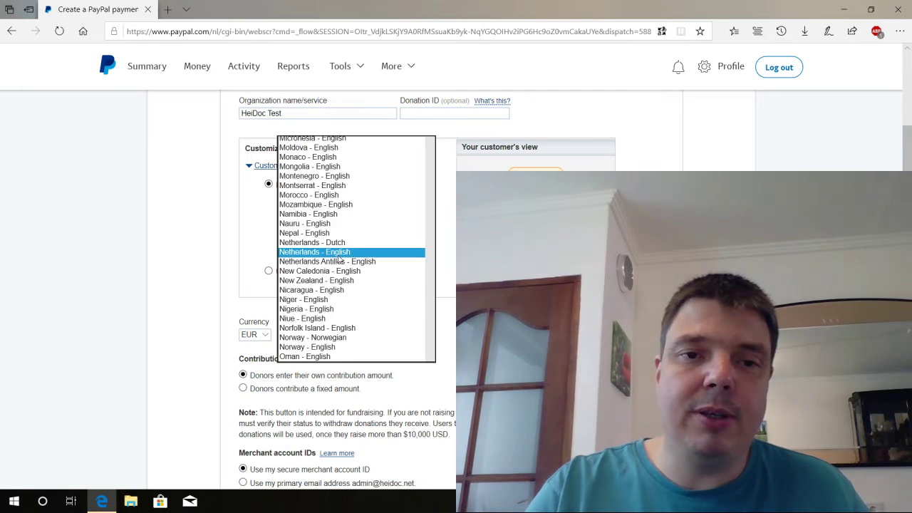
{"action": "left_click", "coordinate": [340, 257]}
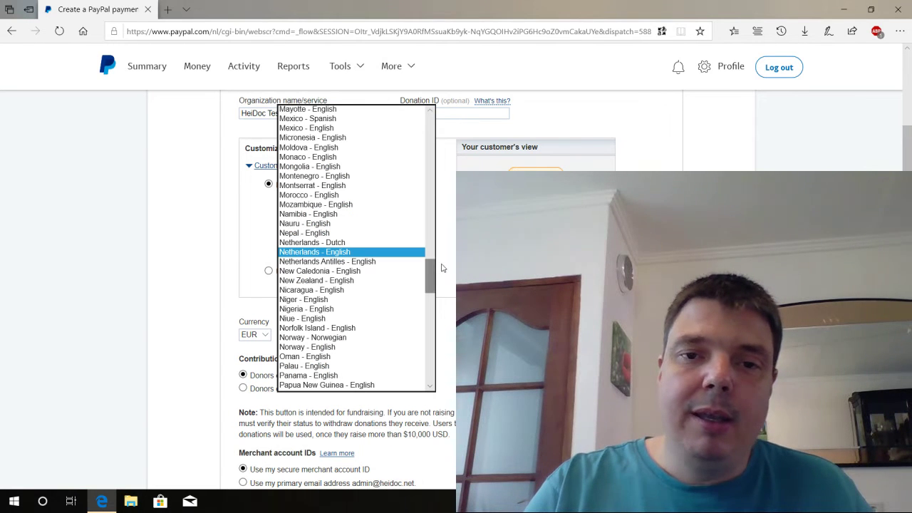
{"action": "left_click_drag", "start_coordinate": [433, 269], "coordinate": [448, 366]}
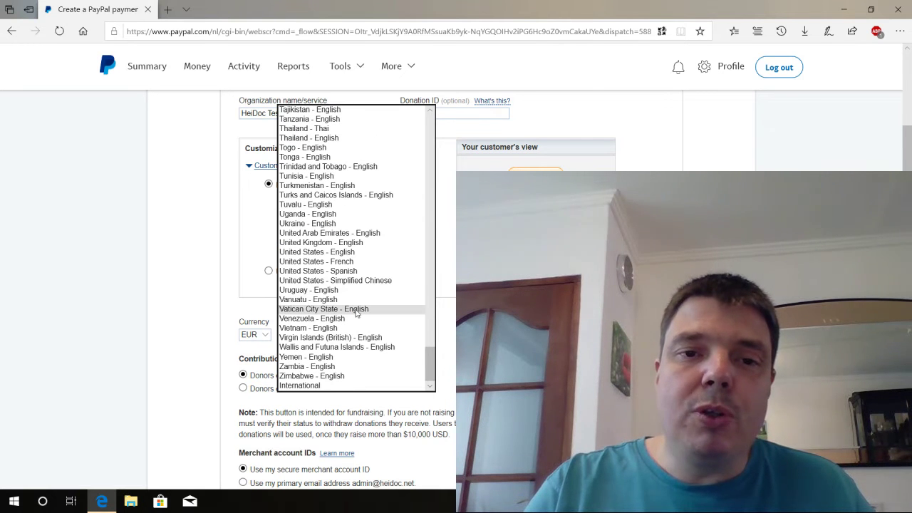
{"action": "left_click", "coordinate": [330, 253]}
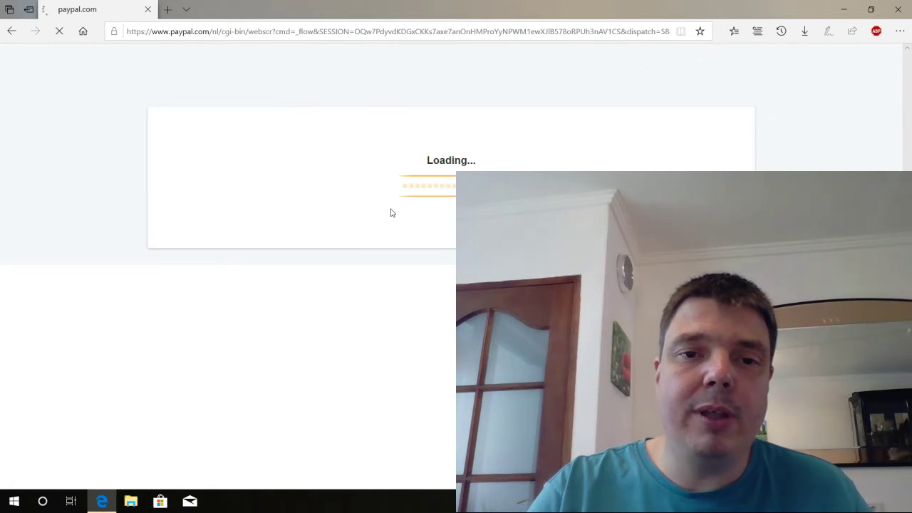
Set the donation currency to USD
{"action": "scroll", "coordinate": [389, 243], "scroll_direction": "down", "scroll_amount": 5}
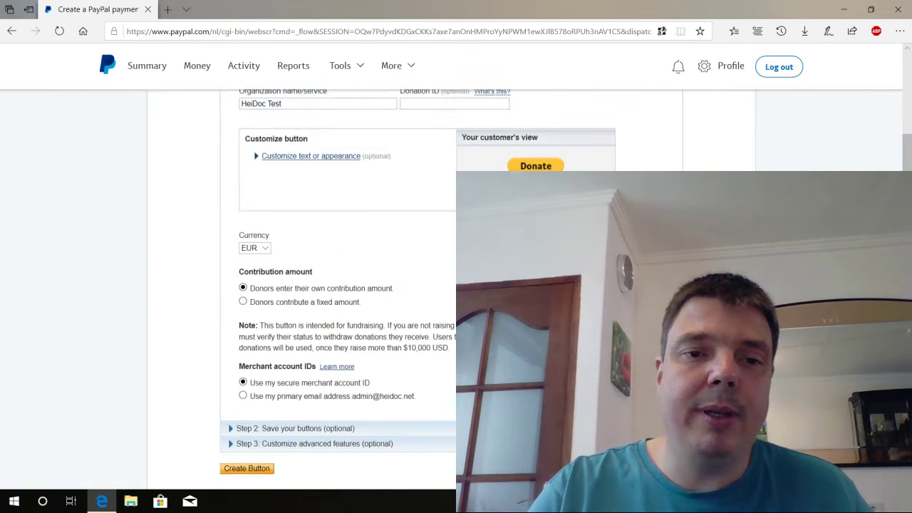
{"action": "left_click", "coordinate": [261, 191]}
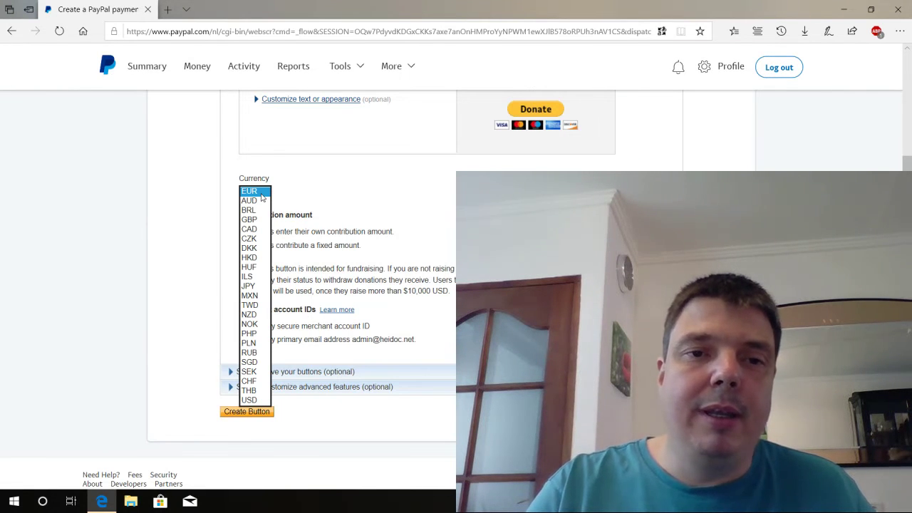
{"action": "left_click", "coordinate": [251, 400]}
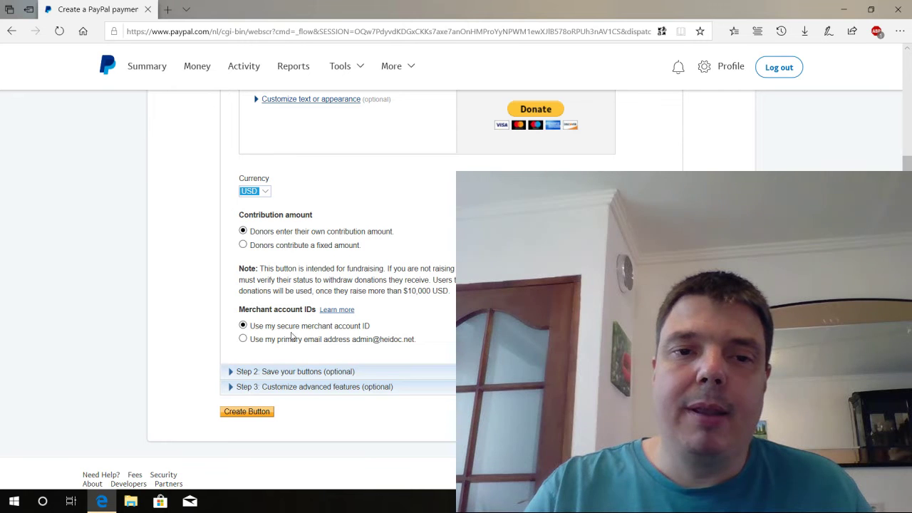
Open the Step 2 settings and review the option to save the button at PayPal
{"action": "scroll", "coordinate": [292, 269], "scroll_direction": "down", "scroll_amount": 1}
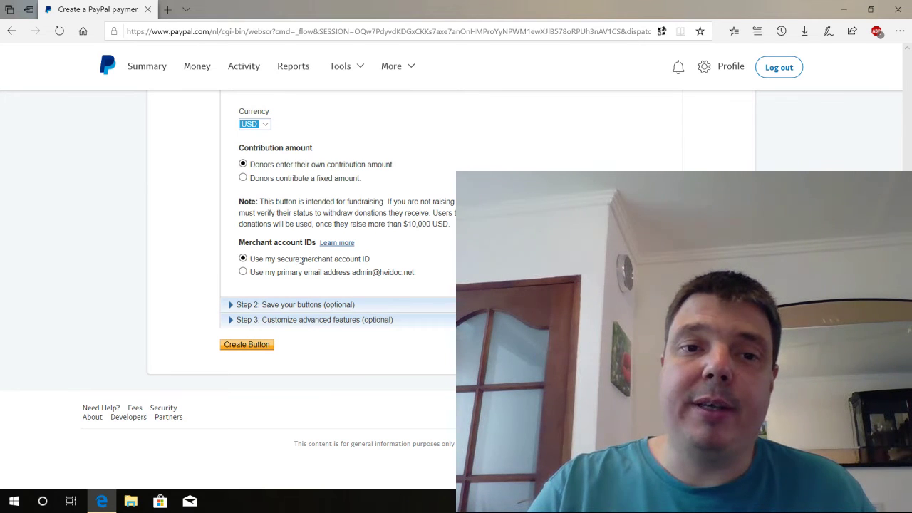
{"action": "left_click", "coordinate": [297, 307]}
{"action": "scroll", "coordinate": [366, 267], "scroll_direction": "down", "scroll_amount": 3}
{"action": "scroll", "coordinate": [369, 254], "scroll_direction": "up", "scroll_amount": 1}
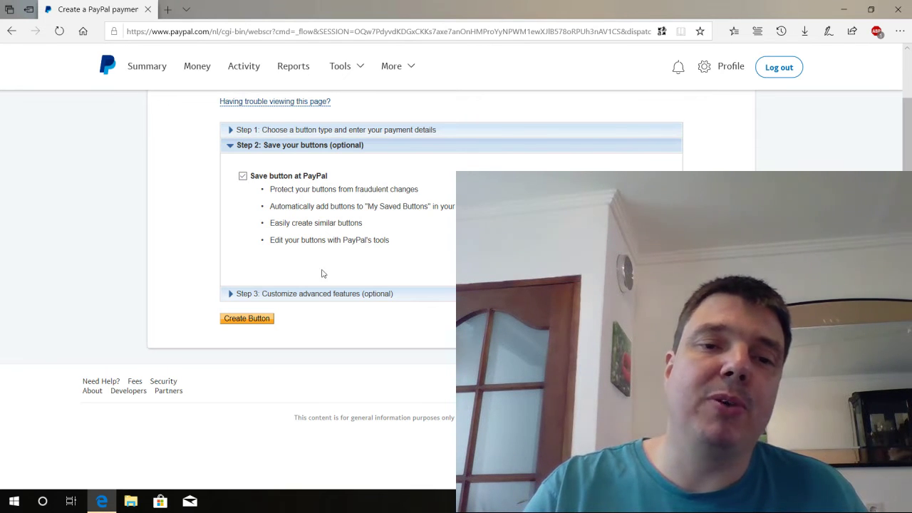
In the advanced features, name the message box "Add special instructions to the HeiDoc:" and choose No for requiring the customer's shipping address
{"action": "left_click", "coordinate": [316, 290]}
{"action": "scroll", "coordinate": [342, 285], "scroll_direction": "up", "scroll_amount": 1}
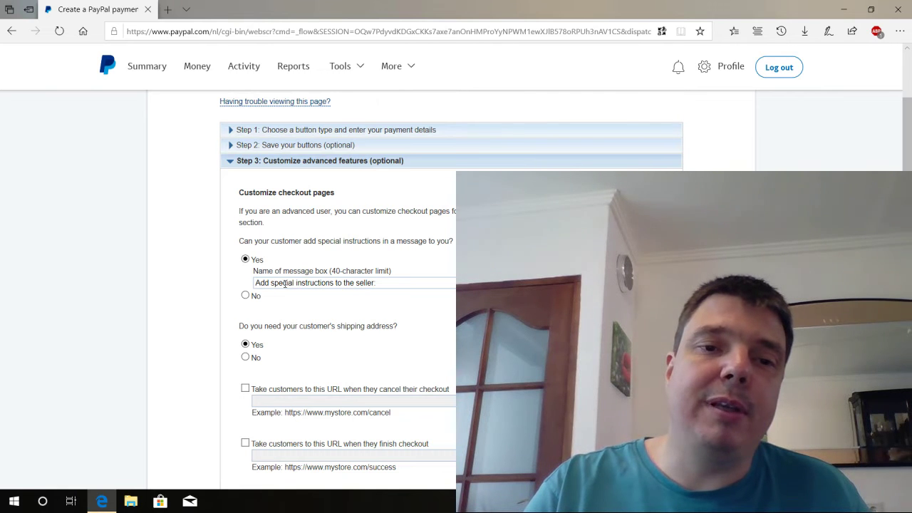
{"action": "scroll", "coordinate": [264, 282], "scroll_direction": "down", "scroll_amount": 2}
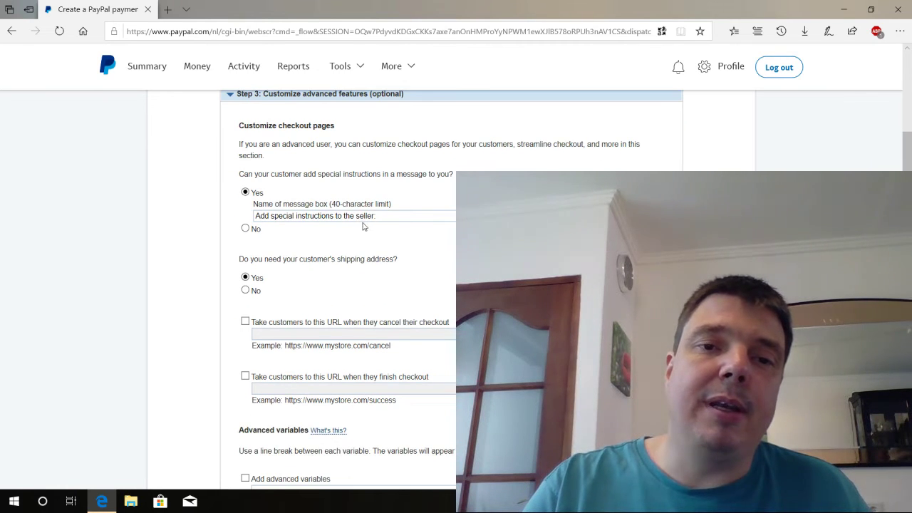
{"action": "double_click", "coordinate": [365, 216]}
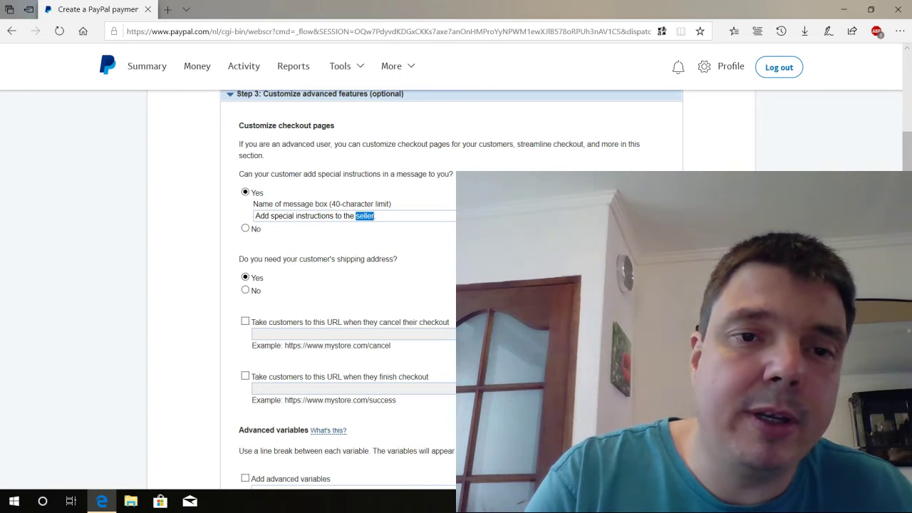
{"action": "type", "text": "HeiDoc:"}
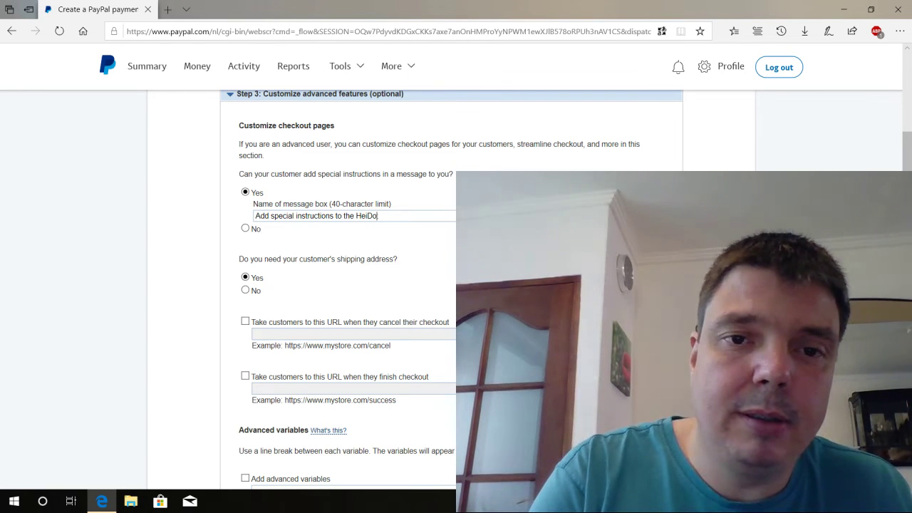
{"action": "key", "text": "Escape"}
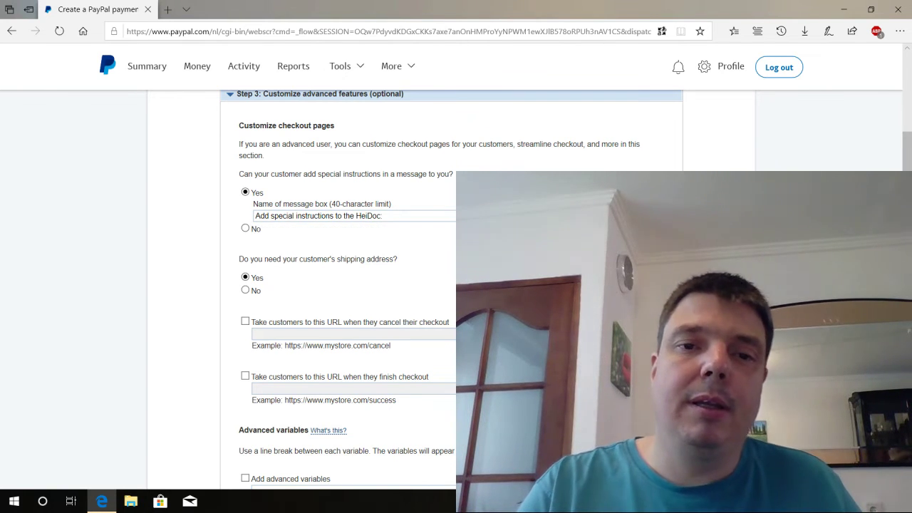
{"action": "scroll", "coordinate": [350, 221], "scroll_direction": "down", "scroll_amount": 1}
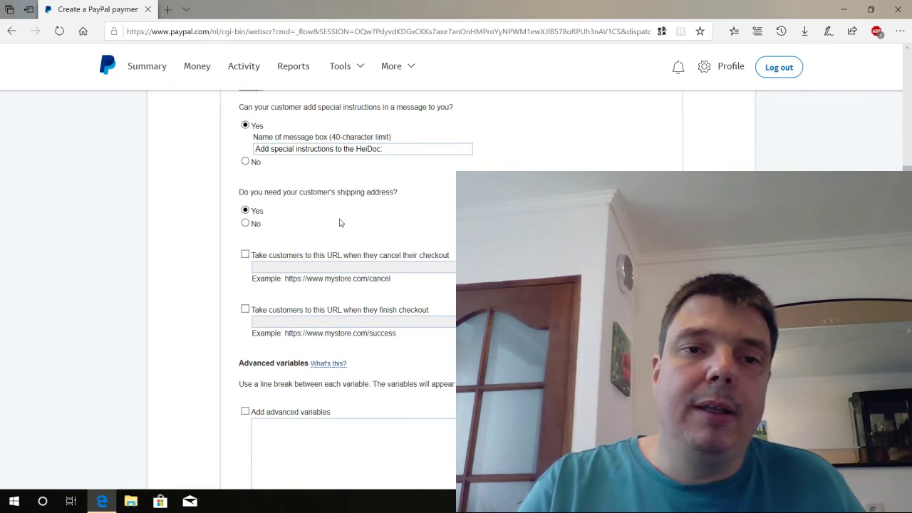
{"action": "left_click", "coordinate": [245, 224]}
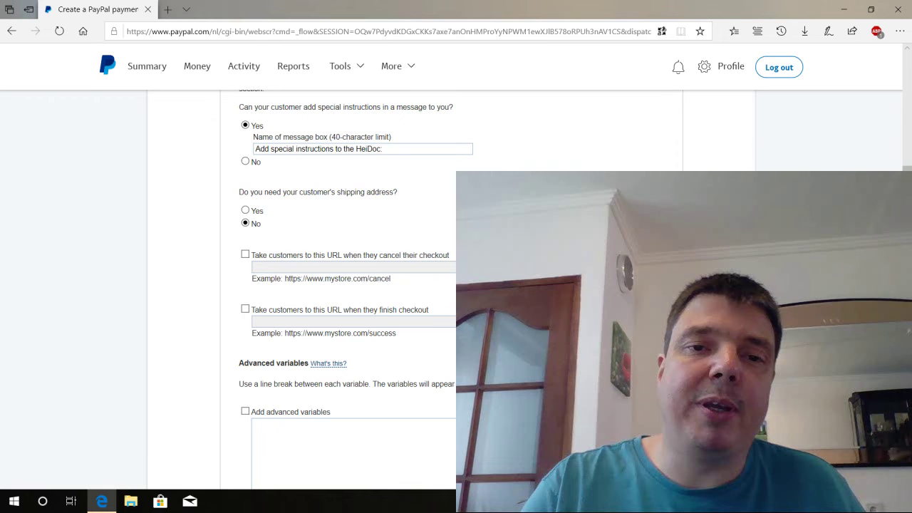
{"action": "scroll", "coordinate": [442, 213], "scroll_direction": "down", "scroll_amount": 1}
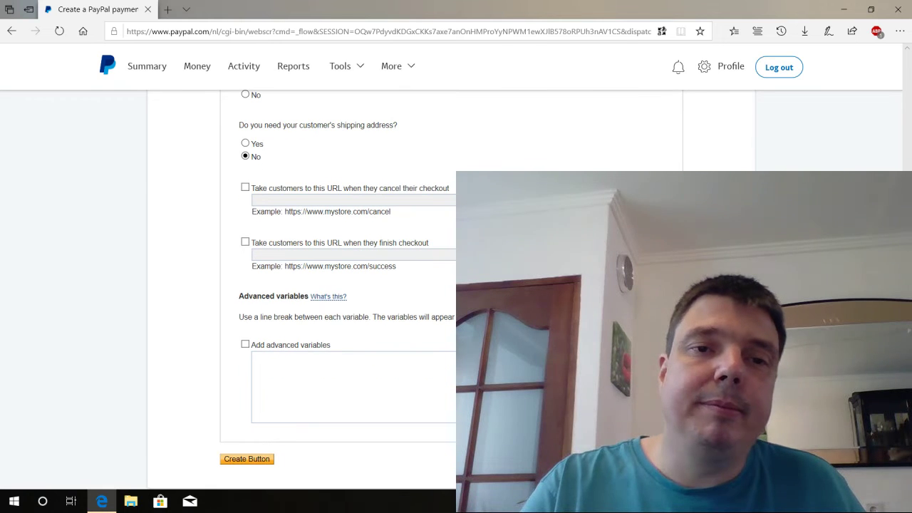
{"action": "left_click", "coordinate": [245, 188]}
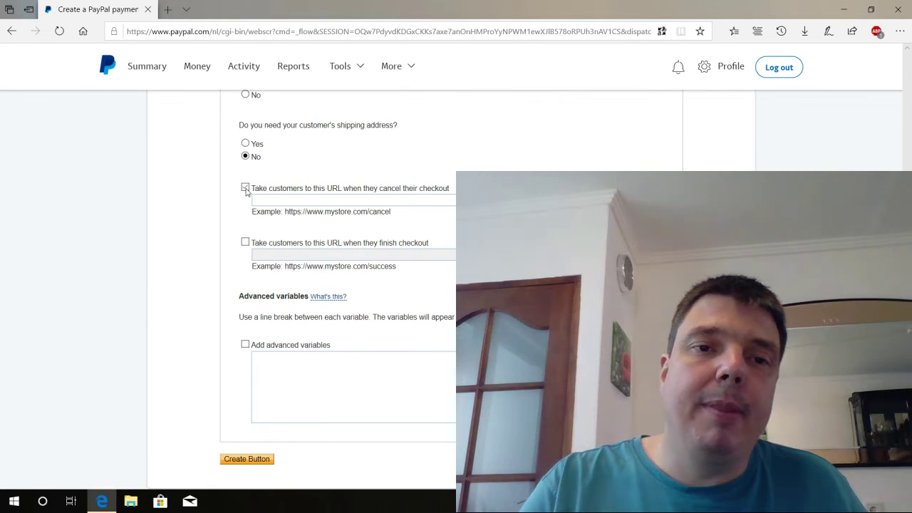
{"action": "left_click", "coordinate": [245, 242]}
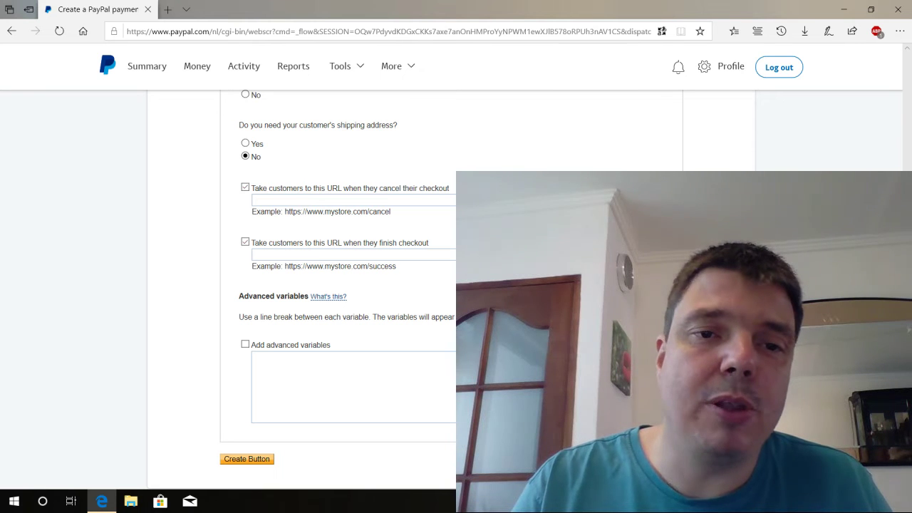
{"action": "left_click", "coordinate": [253, 200]}
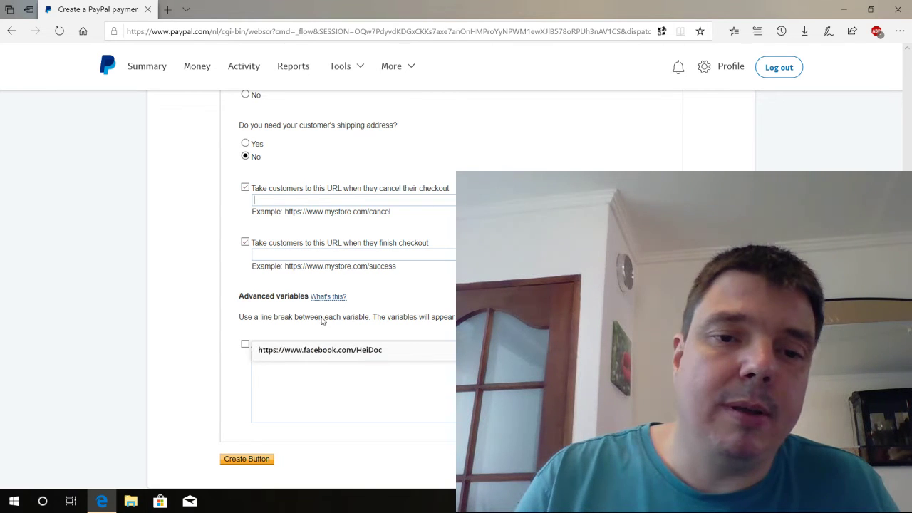
{"action": "left_click", "coordinate": [317, 350]}
{"action": "left_click", "coordinate": [325, 253]}
{"action": "left_click", "coordinate": [325, 270]}
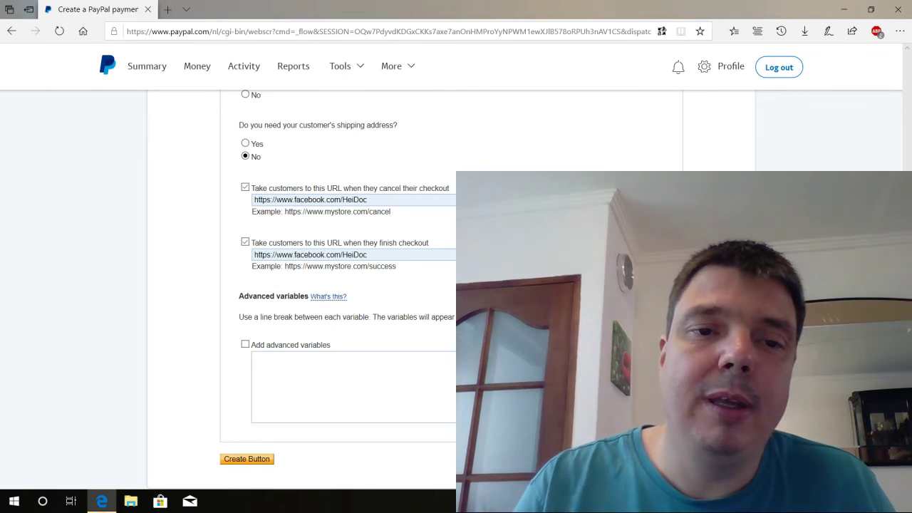
Create the donation button and view its generated code for email and website
{"action": "scroll", "coordinate": [342, 285], "scroll_direction": "down", "scroll_amount": 1}
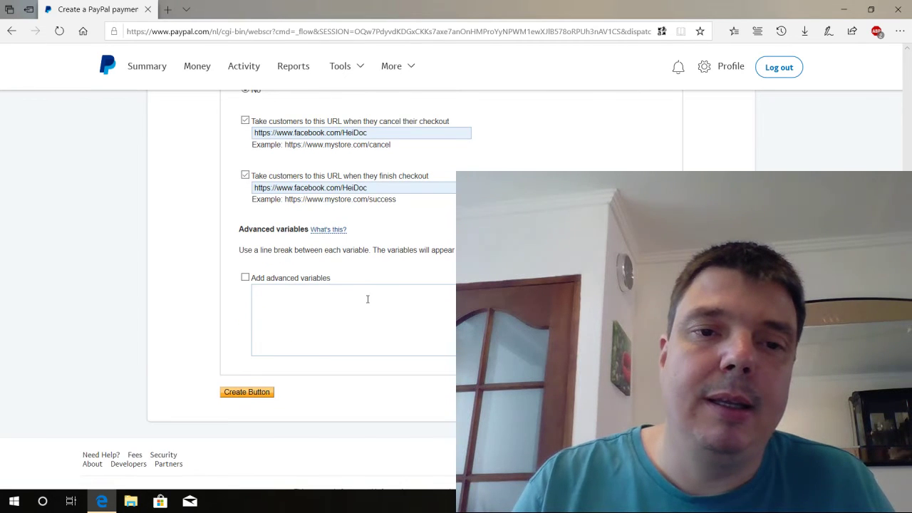
{"action": "left_click", "coordinate": [245, 392]}
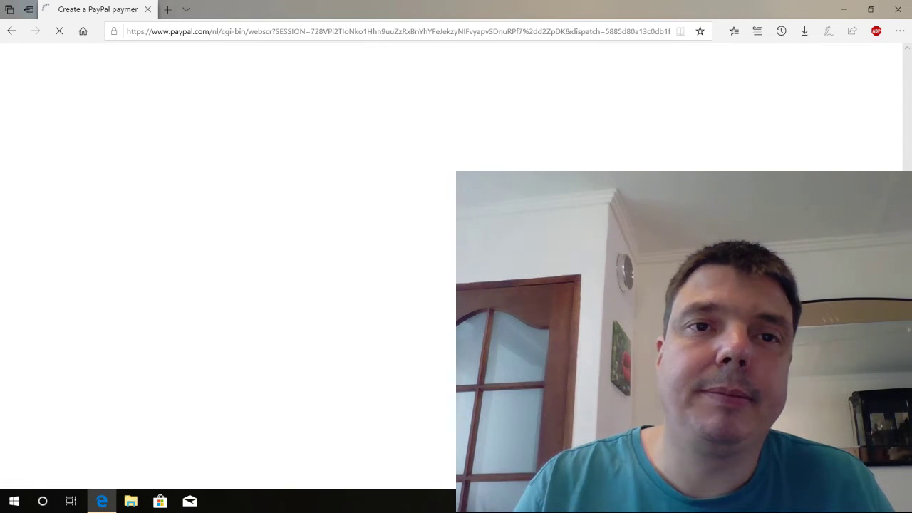
{"action": "left_click", "coordinate": [285, 345]}
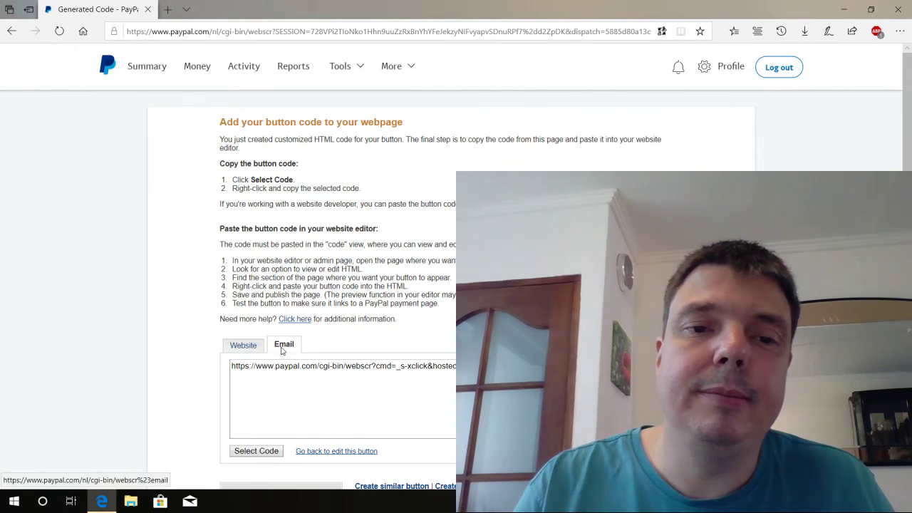
{"action": "left_click", "coordinate": [243, 344]}
{"action": "scroll", "coordinate": [311, 329], "scroll_direction": "down", "scroll_amount": 1}
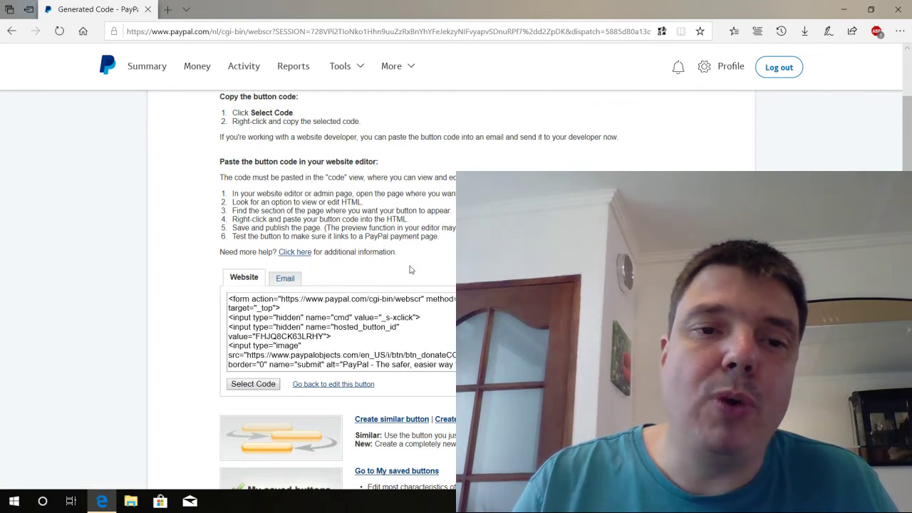
Check the Email version of the generated code, return to the Website version and select all of its HTML code
{"action": "left_click", "coordinate": [285, 278]}
{"action": "left_click", "coordinate": [242, 278]}
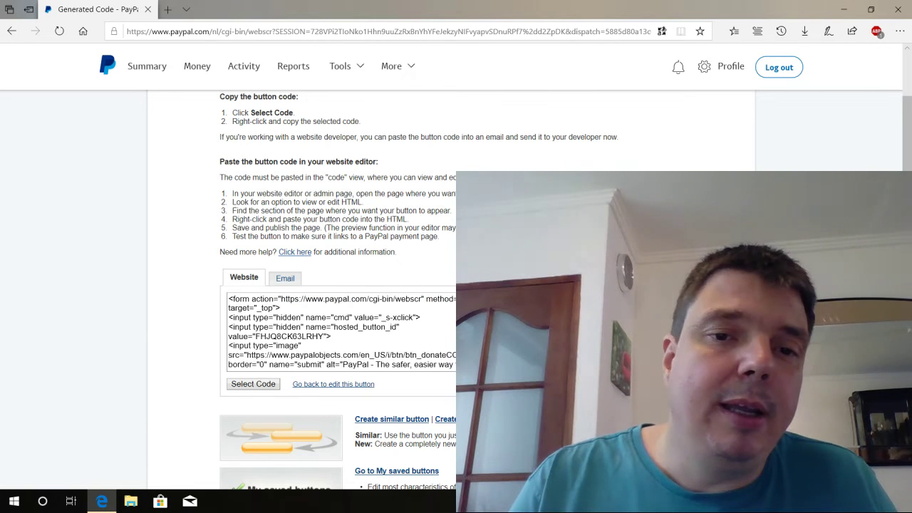
{"action": "left_click", "coordinate": [323, 324]}
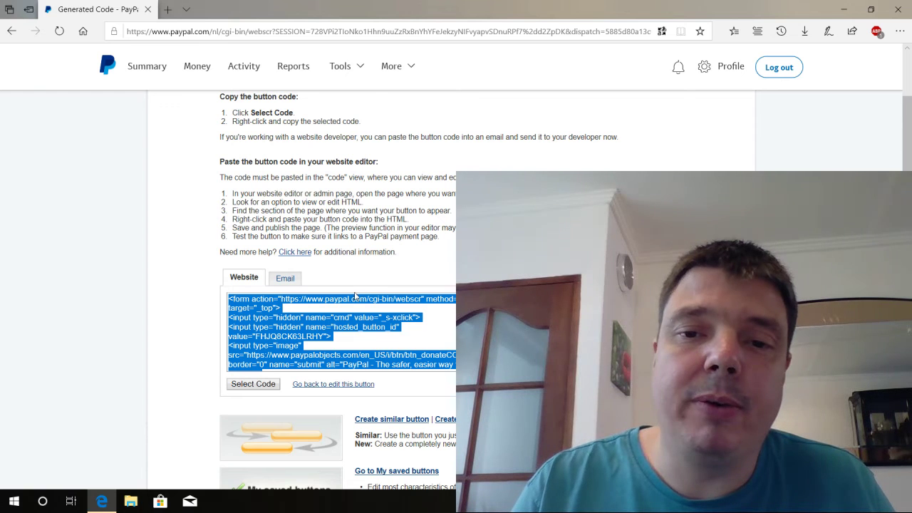
Select the donation button's email link and open that link in a new InPrivate window
{"action": "left_click", "coordinate": [295, 280]}
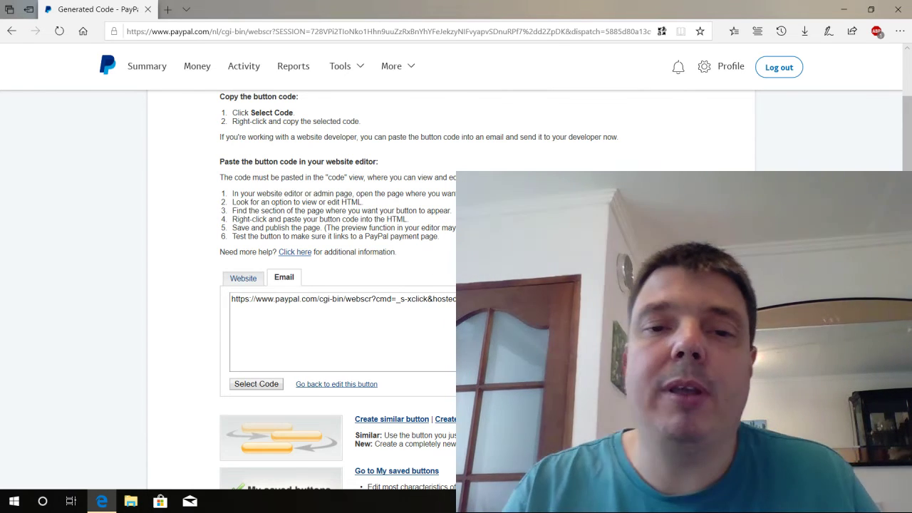
{"action": "left_click", "coordinate": [447, 300]}
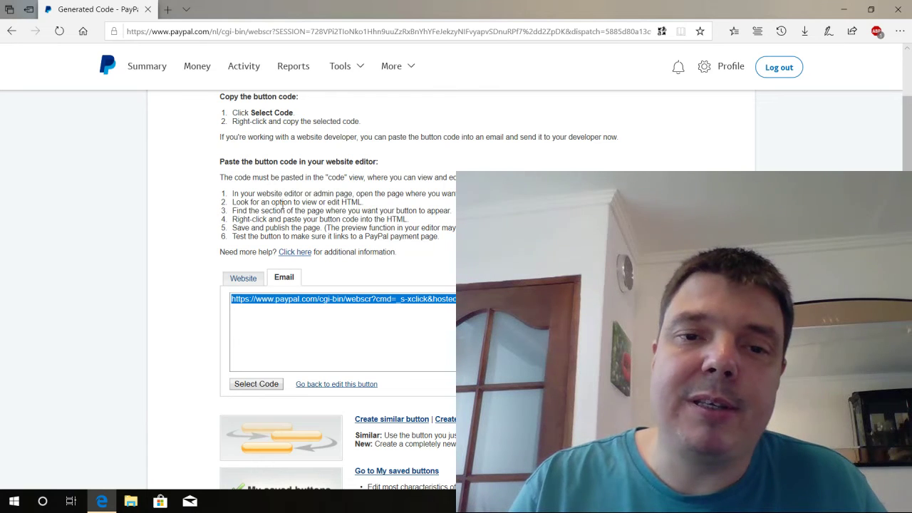
{"action": "left_click", "coordinate": [896, 34]}
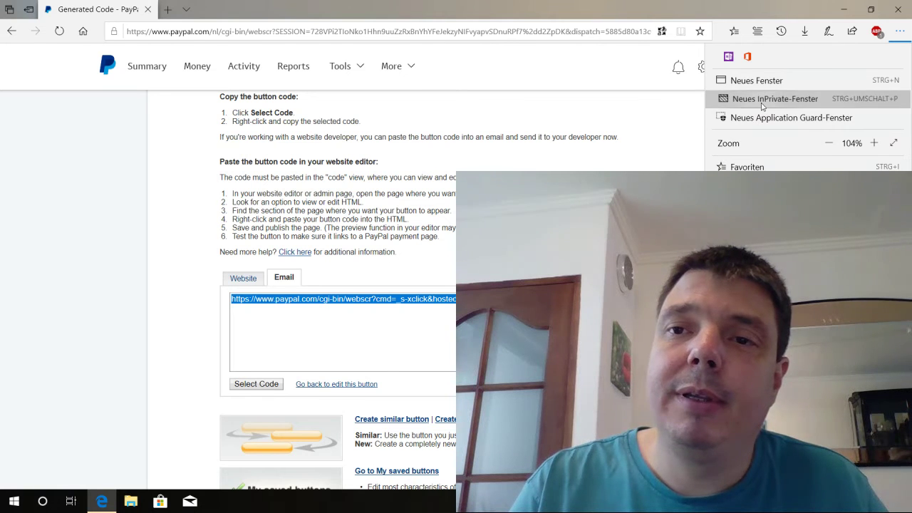
{"action": "left_click", "coordinate": [759, 101]}
{"action": "type", "text": "https://www.paypal.com/cgi-bin/webscr?cmd=_s-xclick&hosted_button_id=FHJQ8CK63LRHY"}
{"action": "key", "text": "Return"}
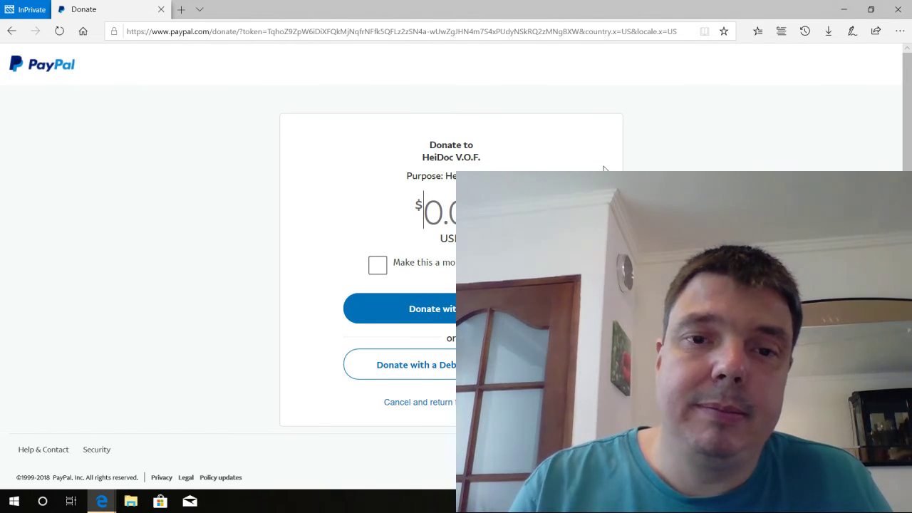
Enter a donation amount of 100 USD and choose to donate with a debit card instead of a PayPal account
{"action": "type", "text": "10"}
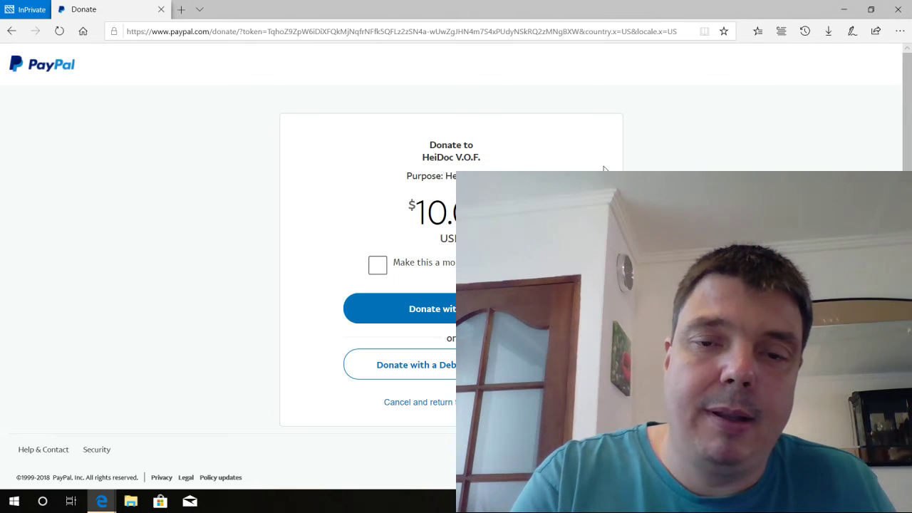
{"action": "type", "text": "0"}
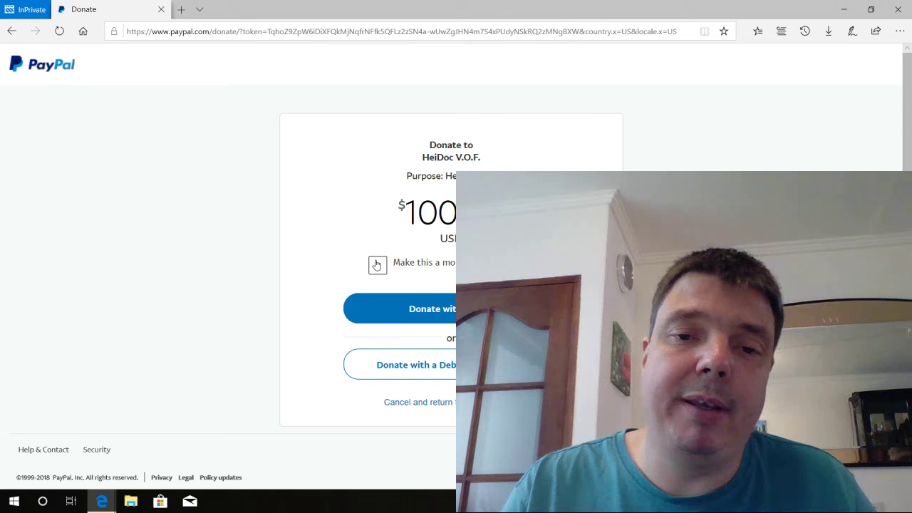
{"action": "scroll", "coordinate": [502, 170], "scroll_direction": "down", "scroll_amount": 1}
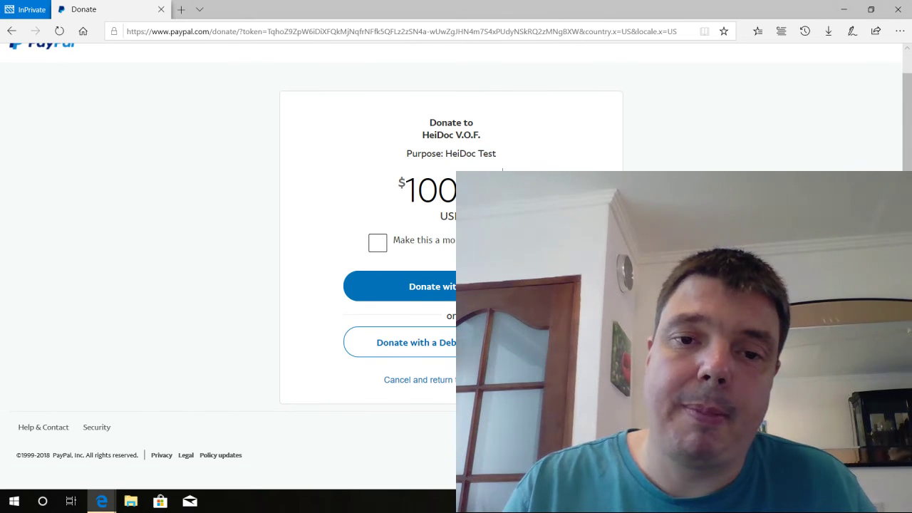
{"action": "left_click", "coordinate": [451, 347]}
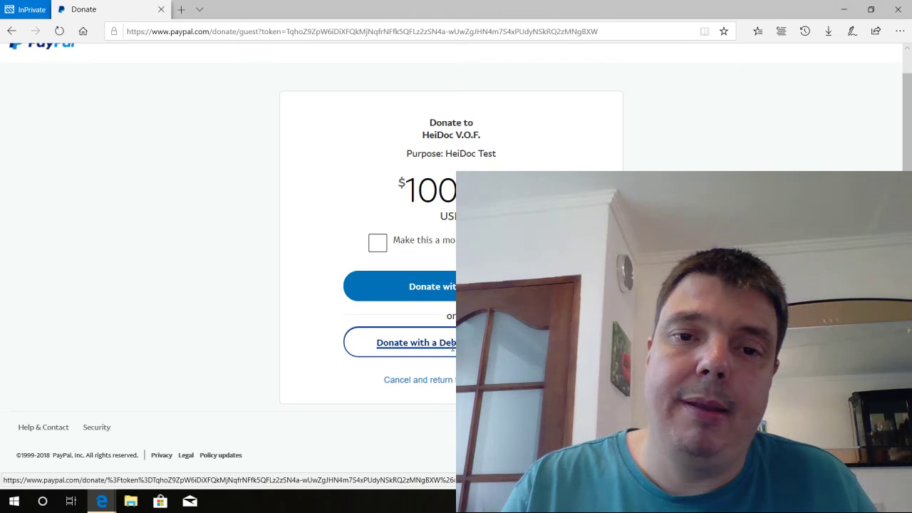
Examine the guest donation form, including the special instructions option, country, card details, billing address and contact information
{"action": "scroll", "coordinate": [451, 285], "scroll_direction": "down", "scroll_amount": 1}
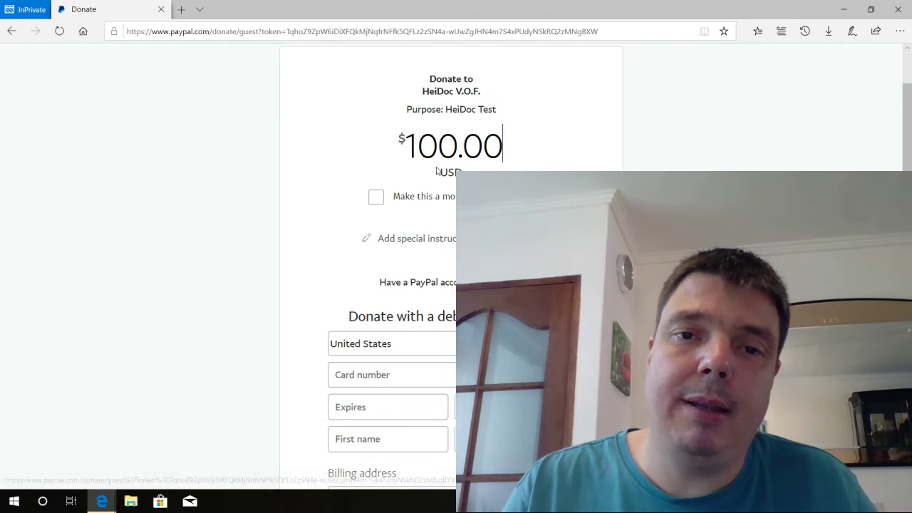
{"action": "scroll", "coordinate": [451, 285], "scroll_direction": "down", "scroll_amount": 2}
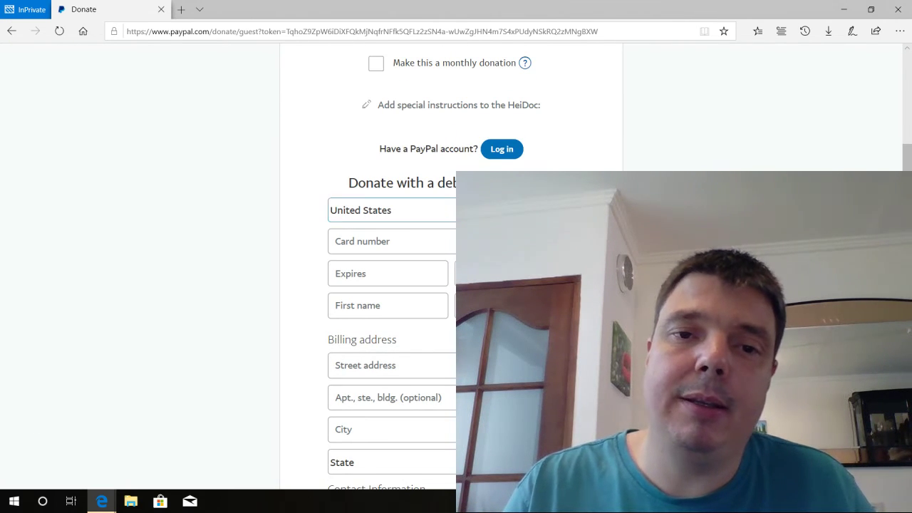
{"action": "left_click", "coordinate": [391, 211]}
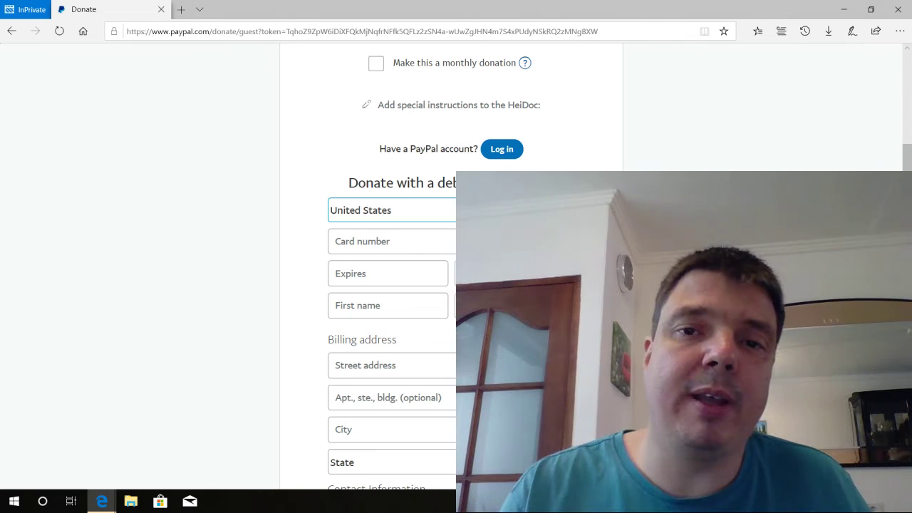
{"action": "scroll", "coordinate": [451, 285], "scroll_direction": "down", "scroll_amount": 1}
{"action": "scroll", "coordinate": [451, 285], "scroll_direction": "down", "scroll_amount": 3}
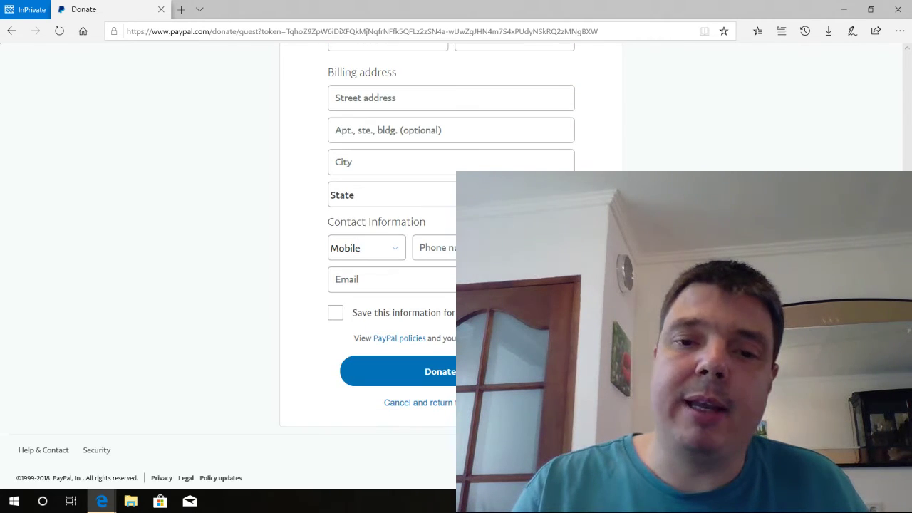
{"action": "scroll", "coordinate": [451, 285], "scroll_direction": "down", "scroll_amount": 1}
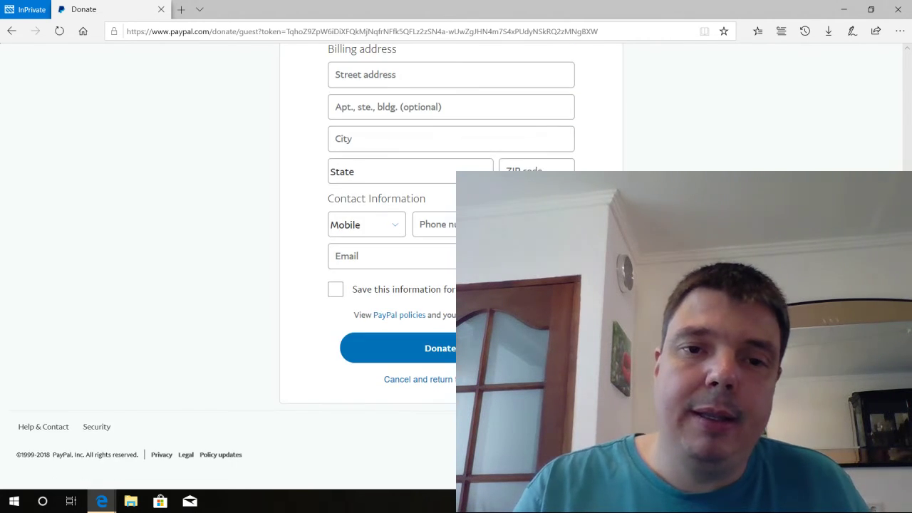
{"action": "scroll", "coordinate": [711, 168], "scroll_direction": "up", "scroll_amount": 8}
{"action": "scroll", "coordinate": [711, 169], "scroll_direction": "down", "scroll_amount": 5}
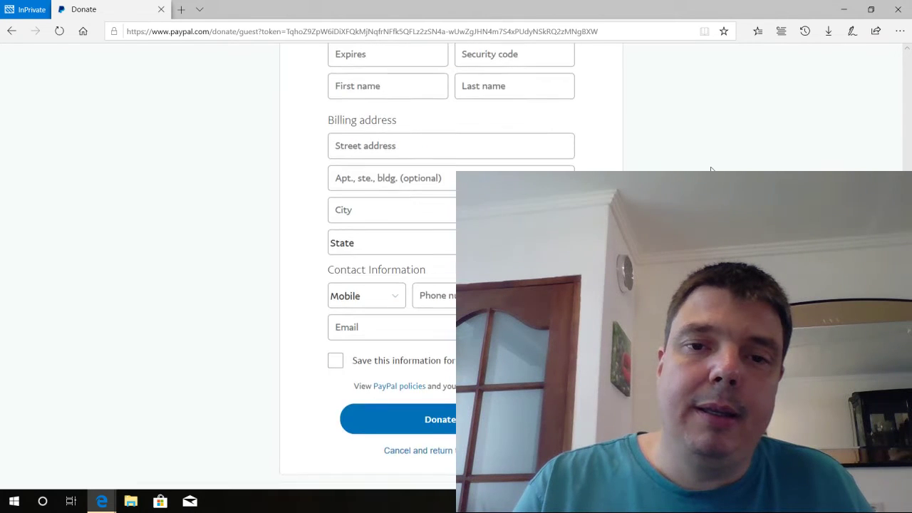
{"action": "scroll", "coordinate": [710, 169], "scroll_direction": "up", "scroll_amount": 3}
{"action": "scroll", "coordinate": [711, 169], "scroll_direction": "up", "scroll_amount": 3}
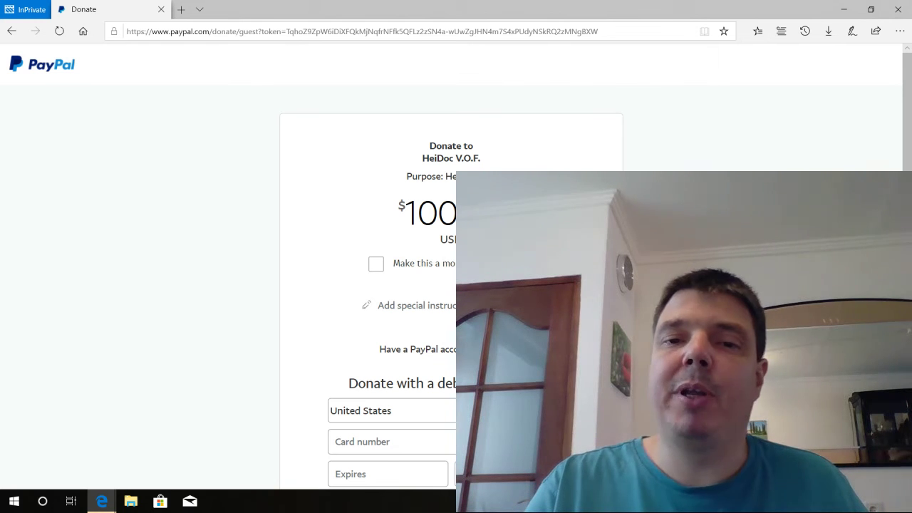
{"action": "scroll", "coordinate": [451, 285], "scroll_direction": "down", "scroll_amount": 2}
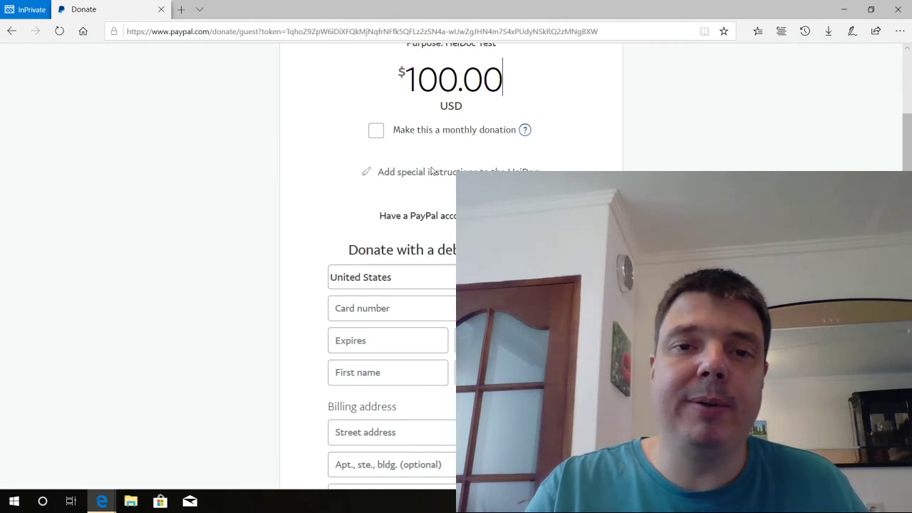
{"action": "scroll", "coordinate": [281, 165], "scroll_direction": "down", "scroll_amount": 3}
{"action": "scroll", "coordinate": [282, 165], "scroll_direction": "down", "scroll_amount": 1}
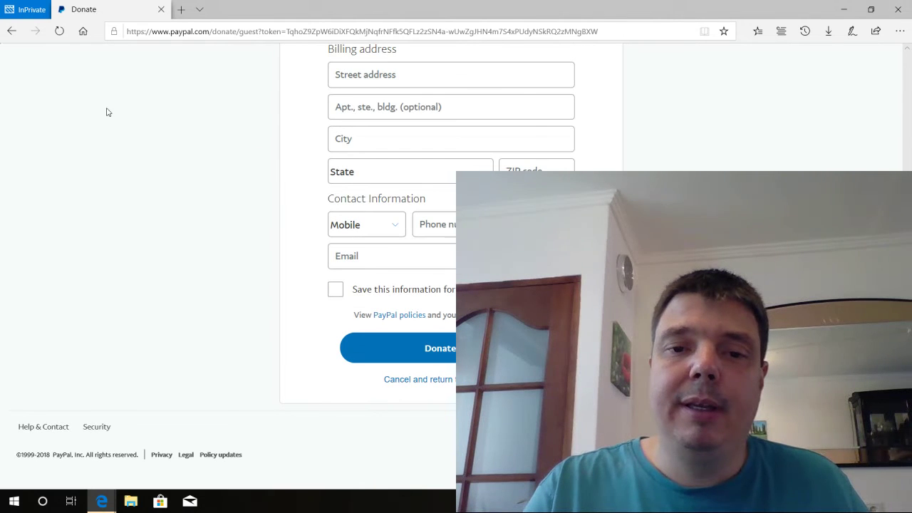
Cancel the donation to test the redirect to the HeiDoc Facebook page, and return to the window with the generated code
{"action": "left_click", "coordinate": [433, 380]}
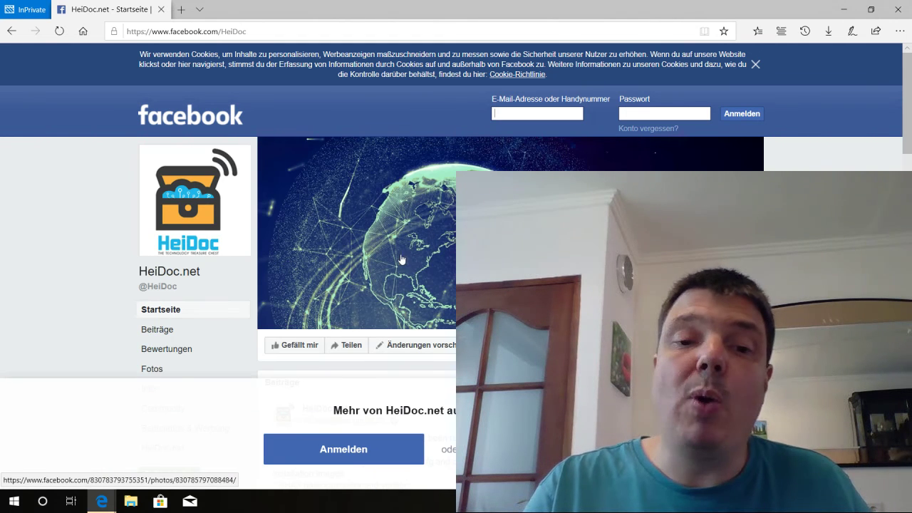
{"action": "mouse_move", "coordinate": [102, 501]}
{"action": "left_click", "coordinate": [64, 445]}
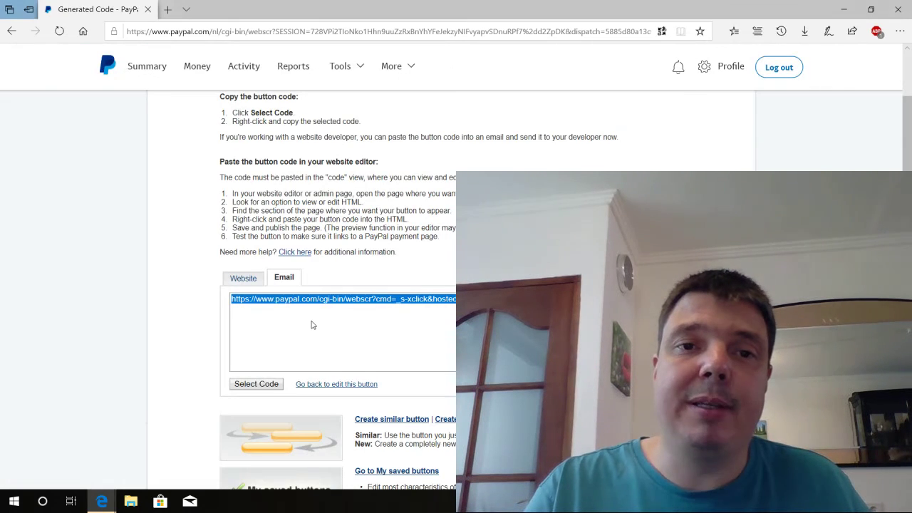